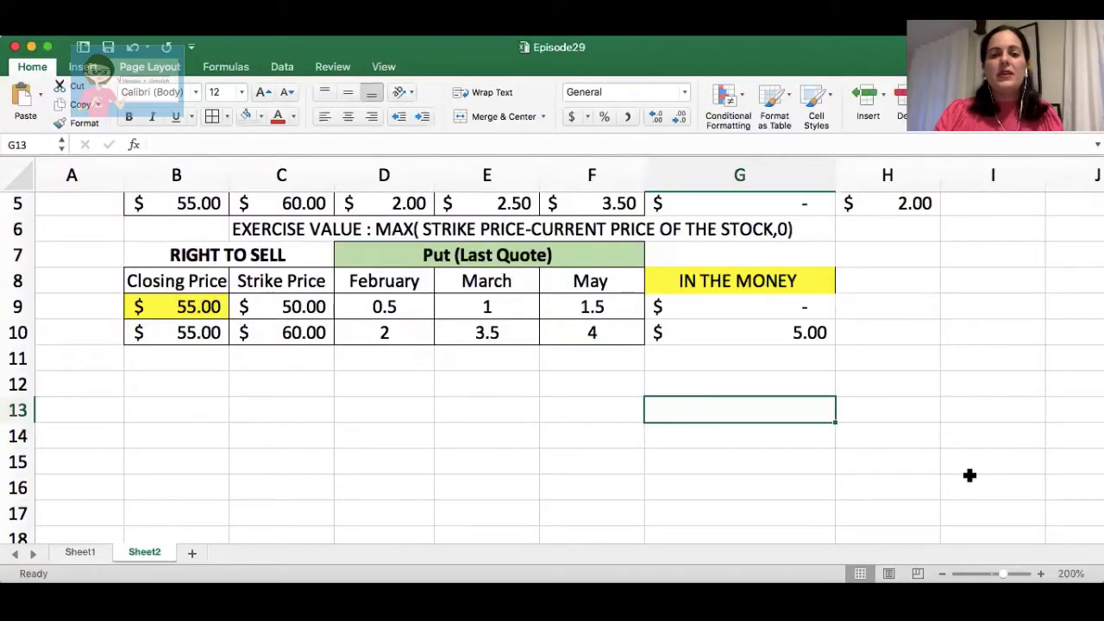
Step: Examine the closing price and the two strike prices in the Right to Buy table
click(969, 475)
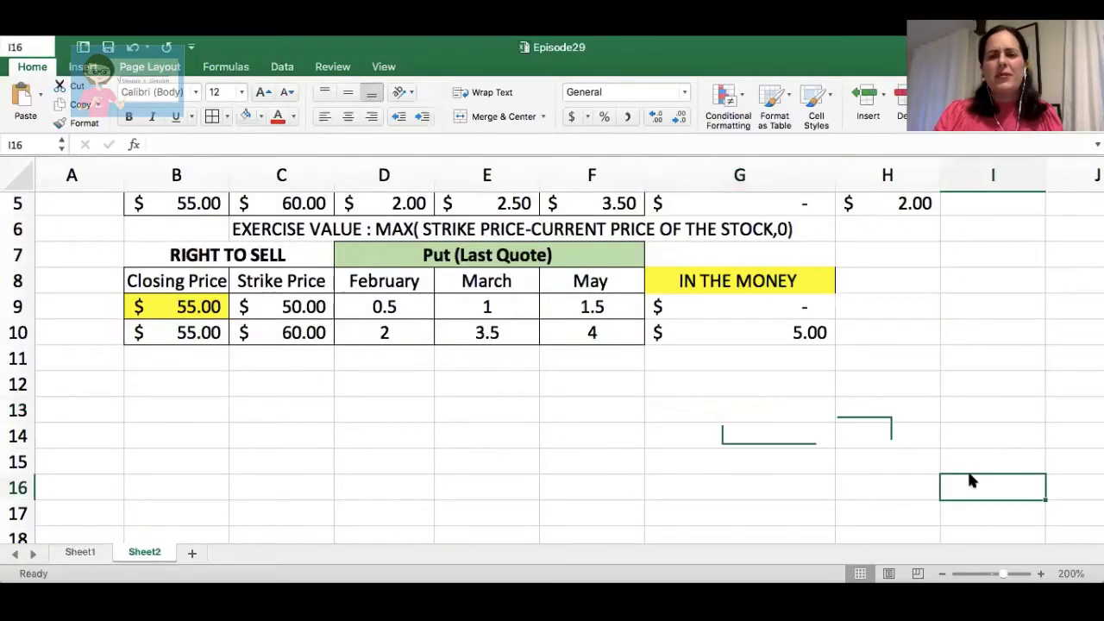
scroll(394, 308, up, 4)
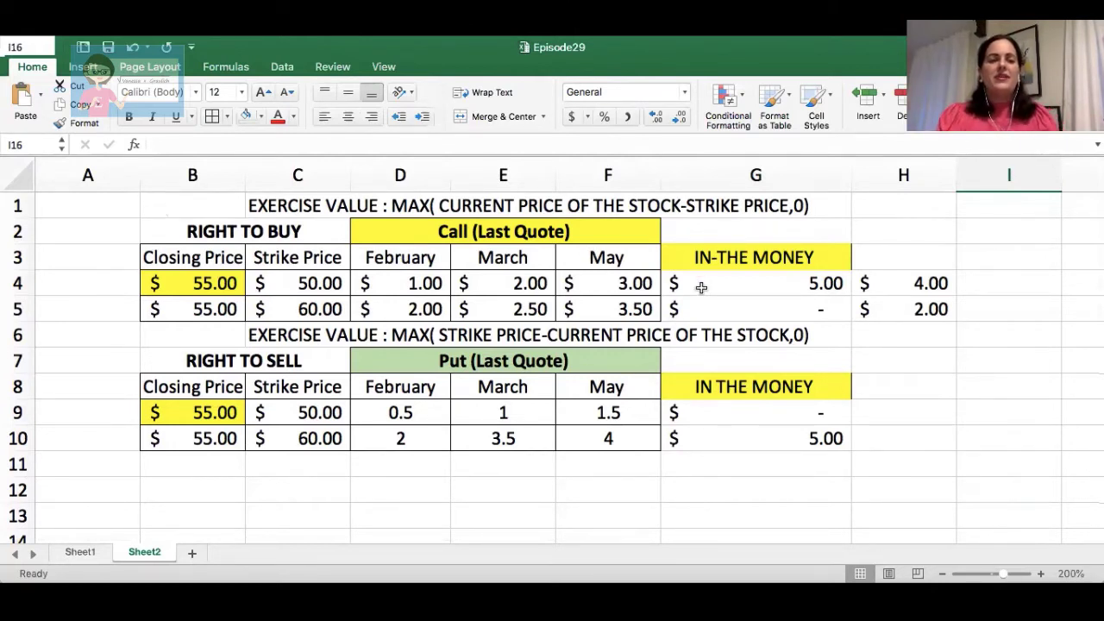
click(218, 259)
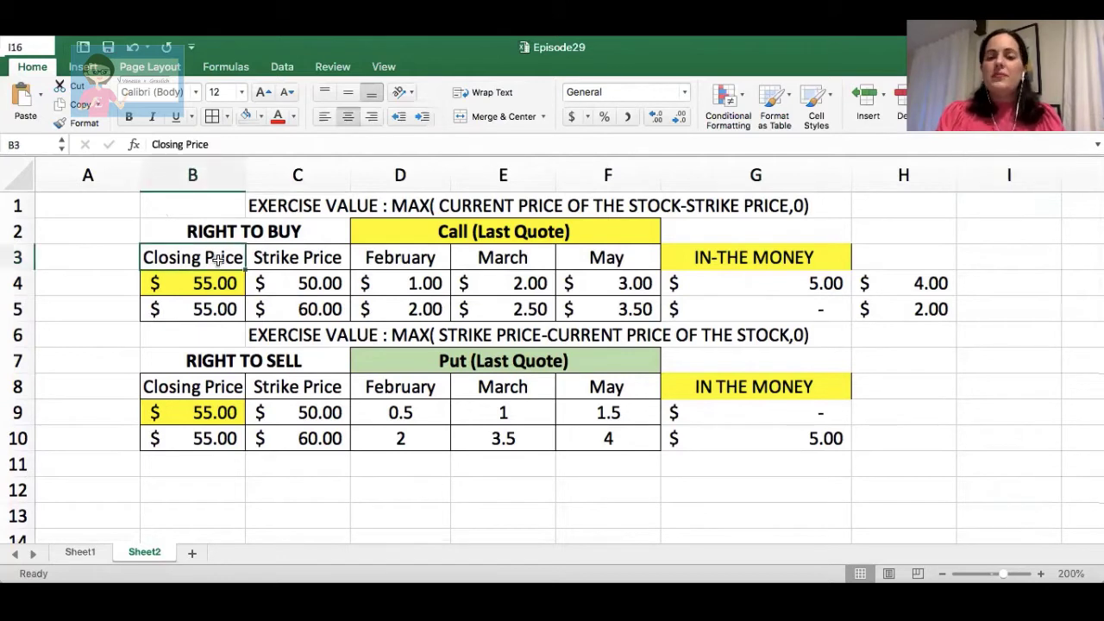
key(Right)
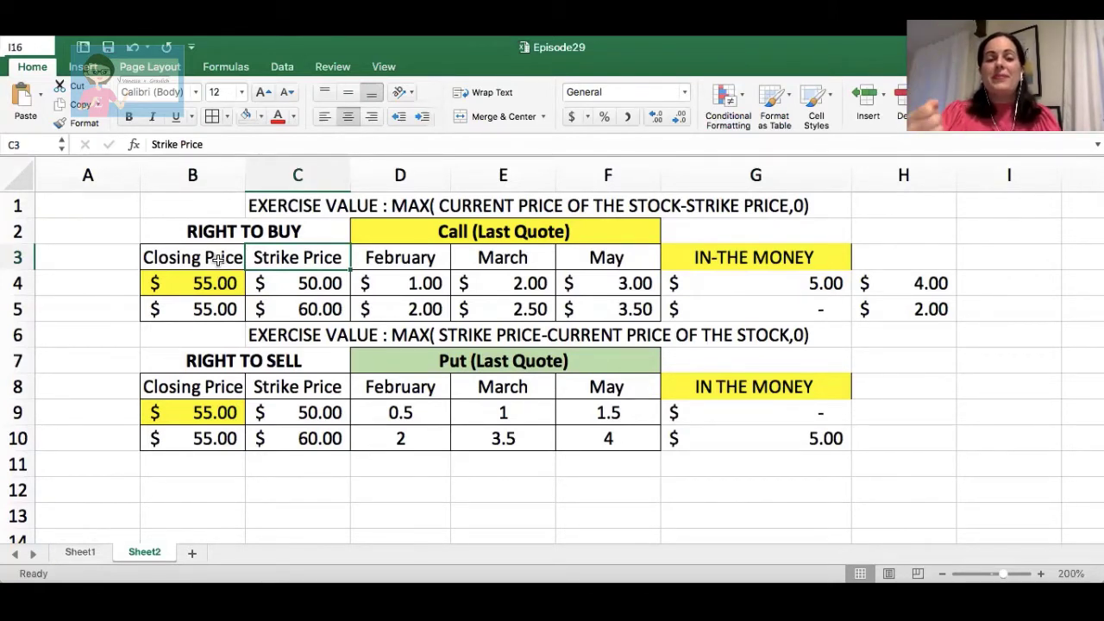
click(207, 274)
click(320, 285)
key(ctrl+c)
click(317, 312)
click(319, 289)
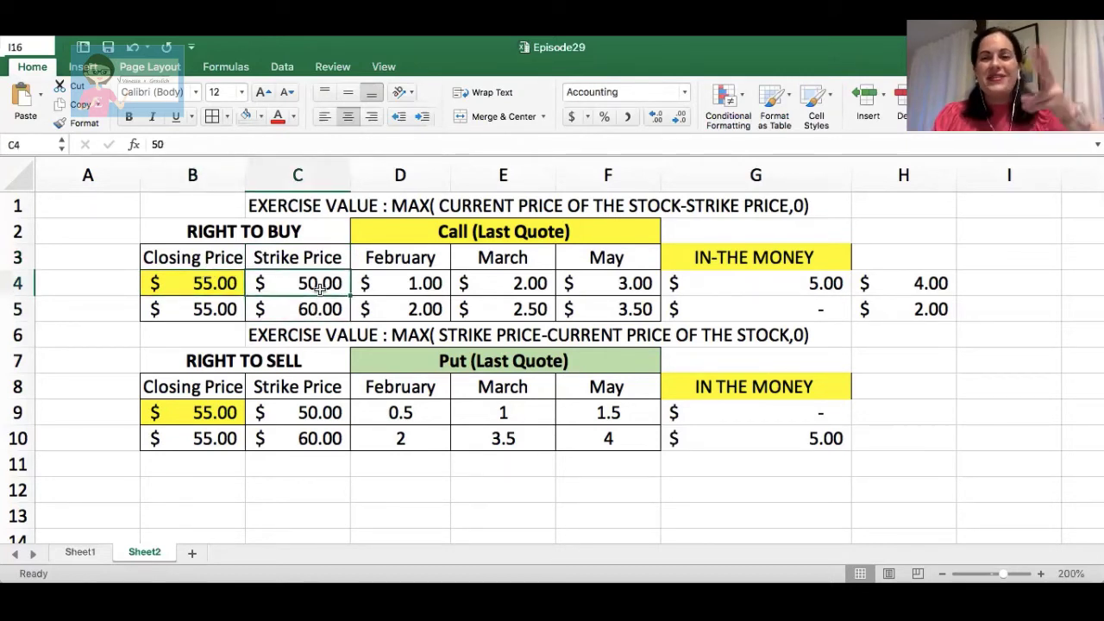
Step: Examine the February, March and May call quotes for the $50 strike, along with the closing and strike price headings
click(408, 285)
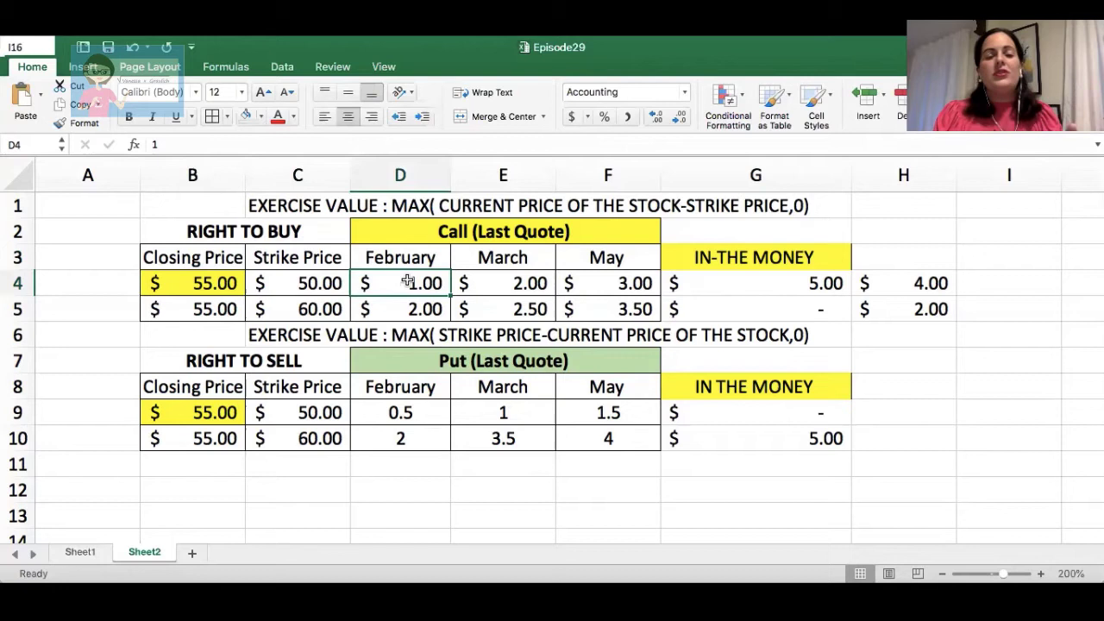
key(Right)
click(427, 281)
key(Right)
key(Right)
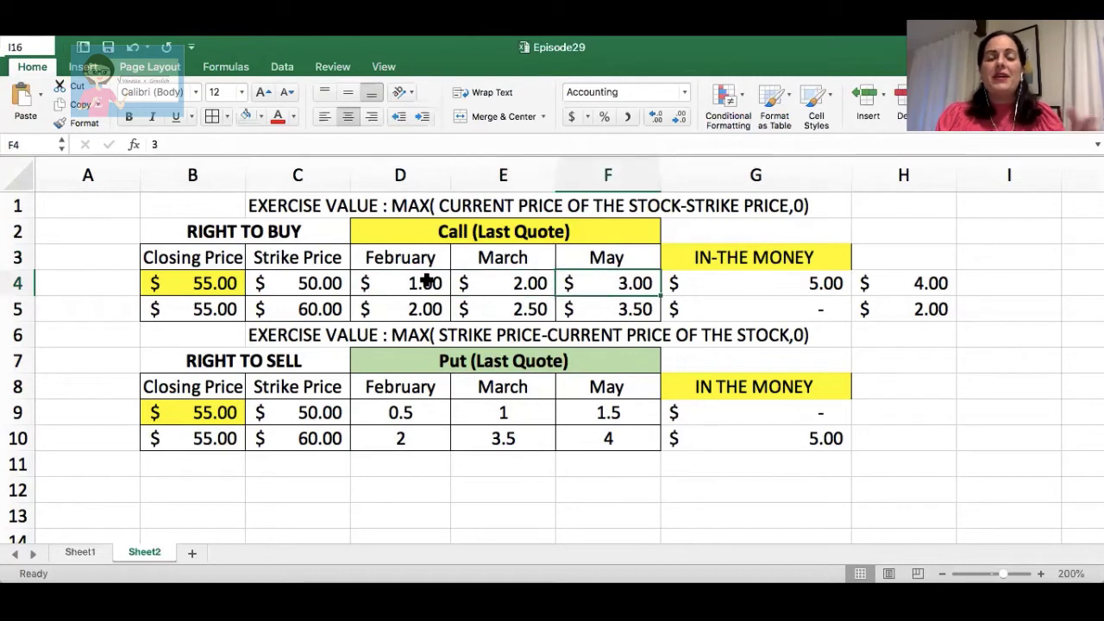
click(427, 281)
key(Right)
key(Right)
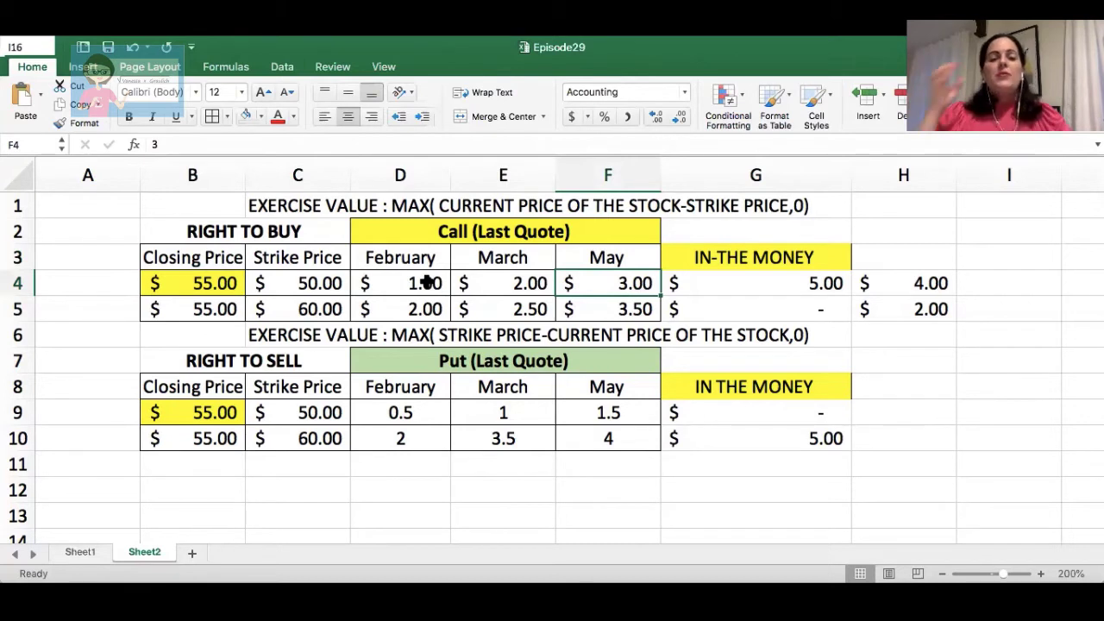
click(427, 281)
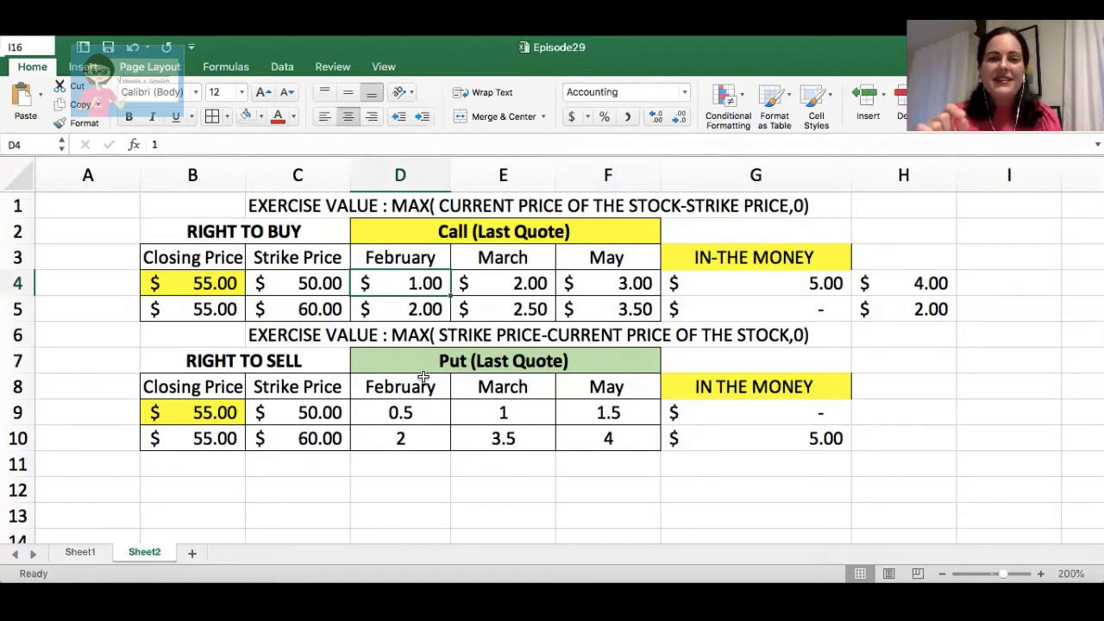
click(319, 286)
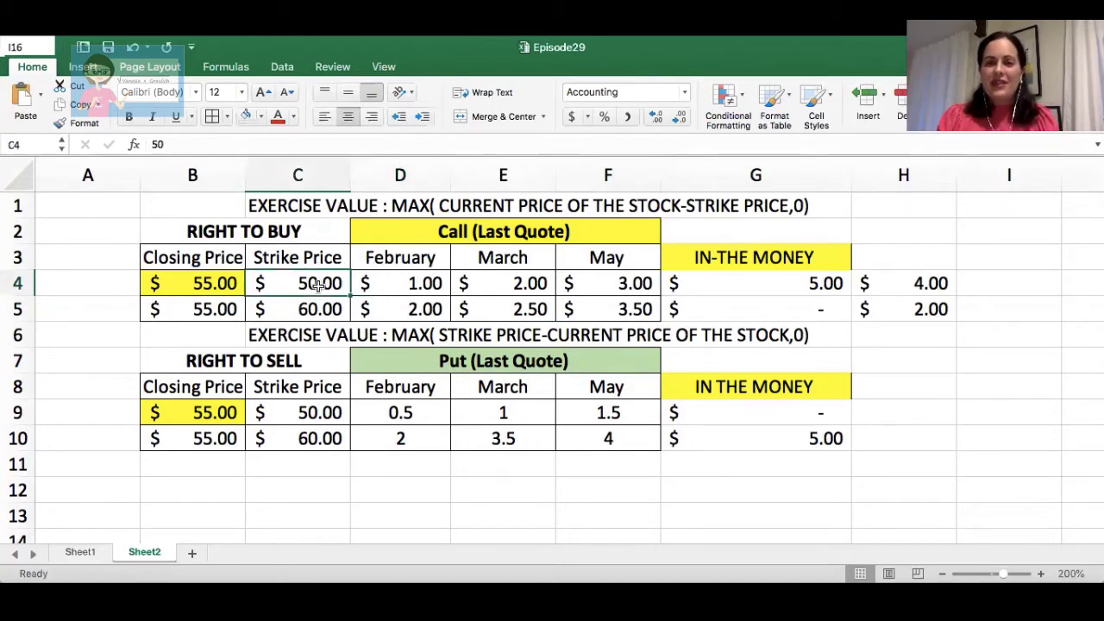
click(498, 292)
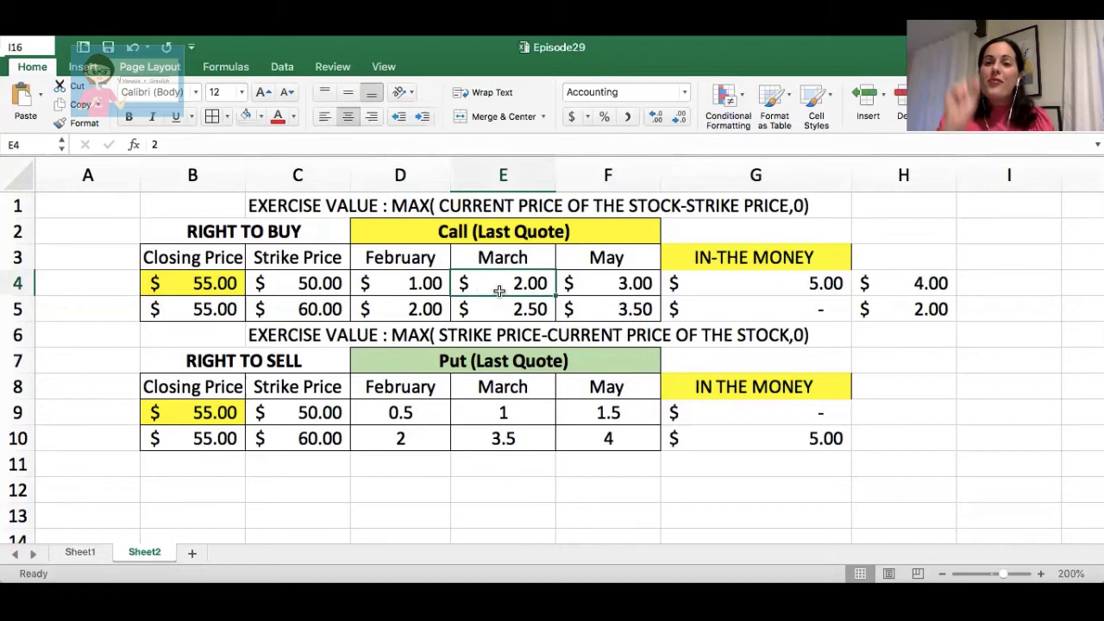
click(299, 289)
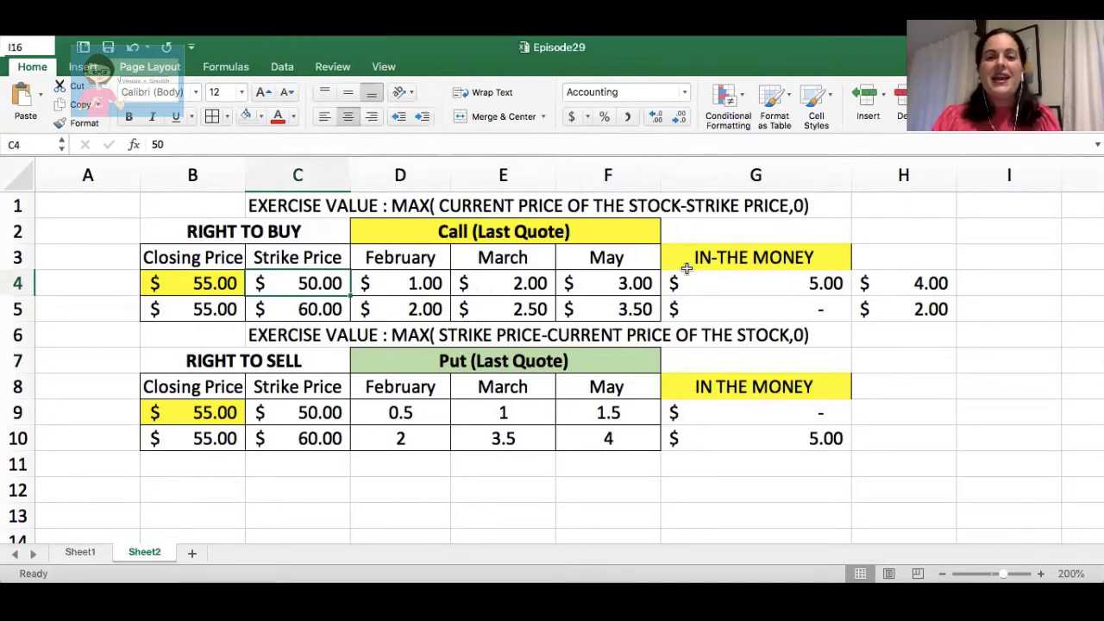
click(602, 290)
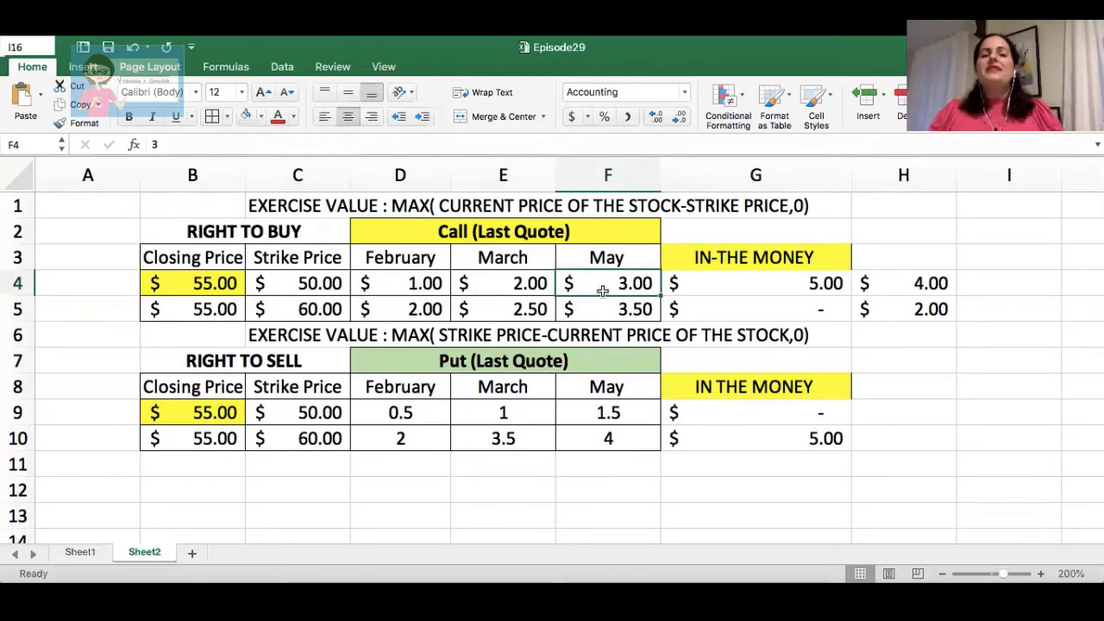
click(171, 265)
key(Right)
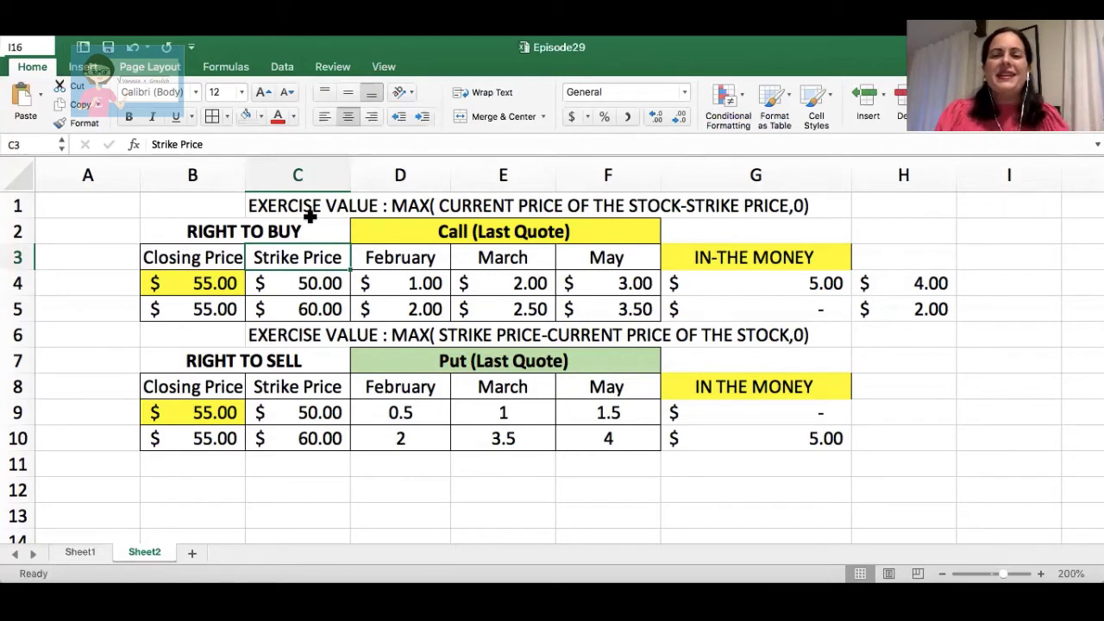
Step: Clear the contents of cells H4 and H5 beside the call table's In-the-Money column
click(922, 276)
key(BackSpace)
key(Return)
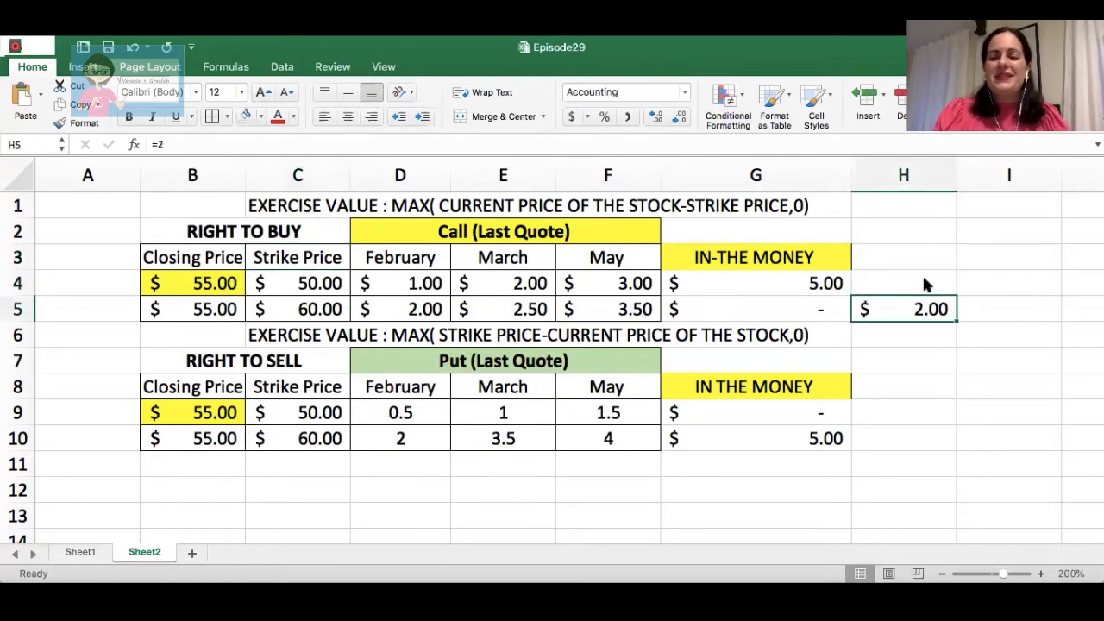
key(BackSpace)
click(112, 329)
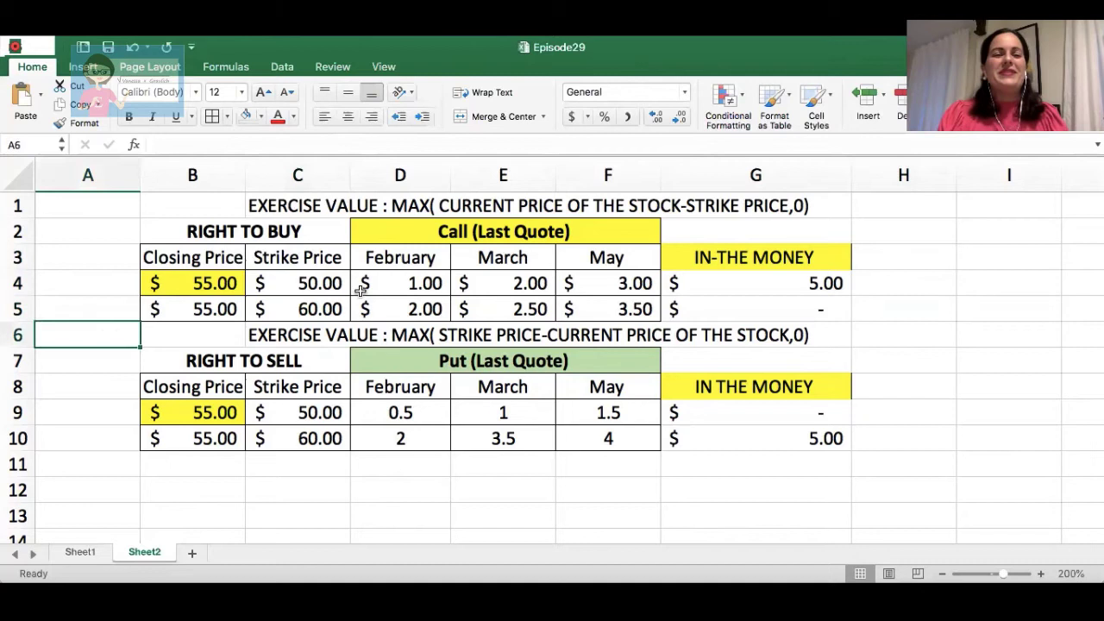
Step: Calculate the $50 call's net gain in H4 by subtracting the February quote from the in-the-money value with =G4-D4
click(417, 283)
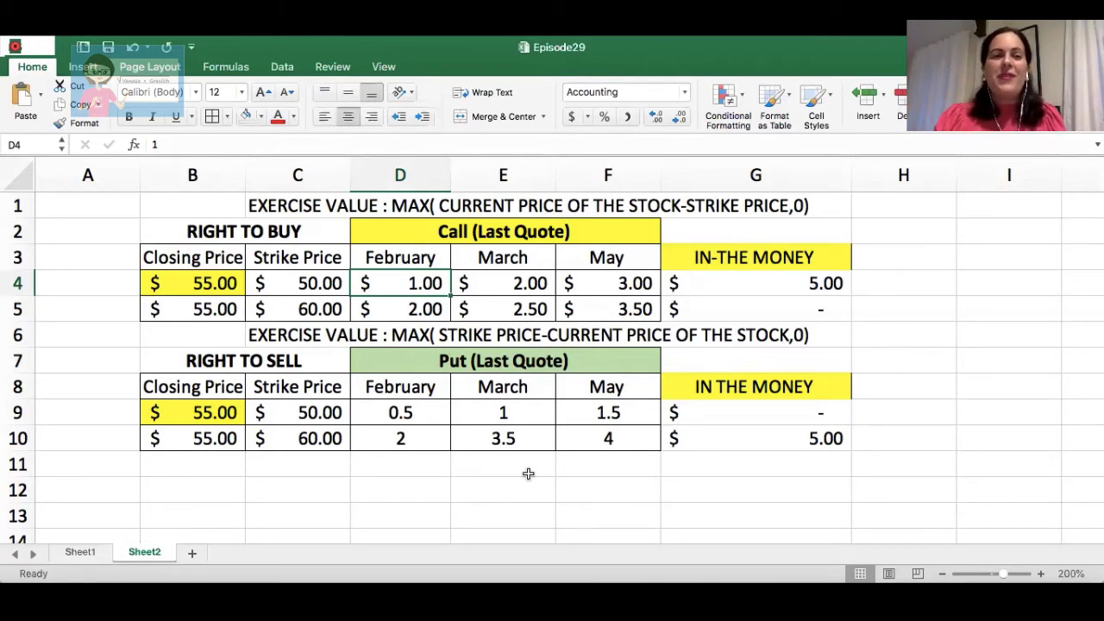
click(312, 285)
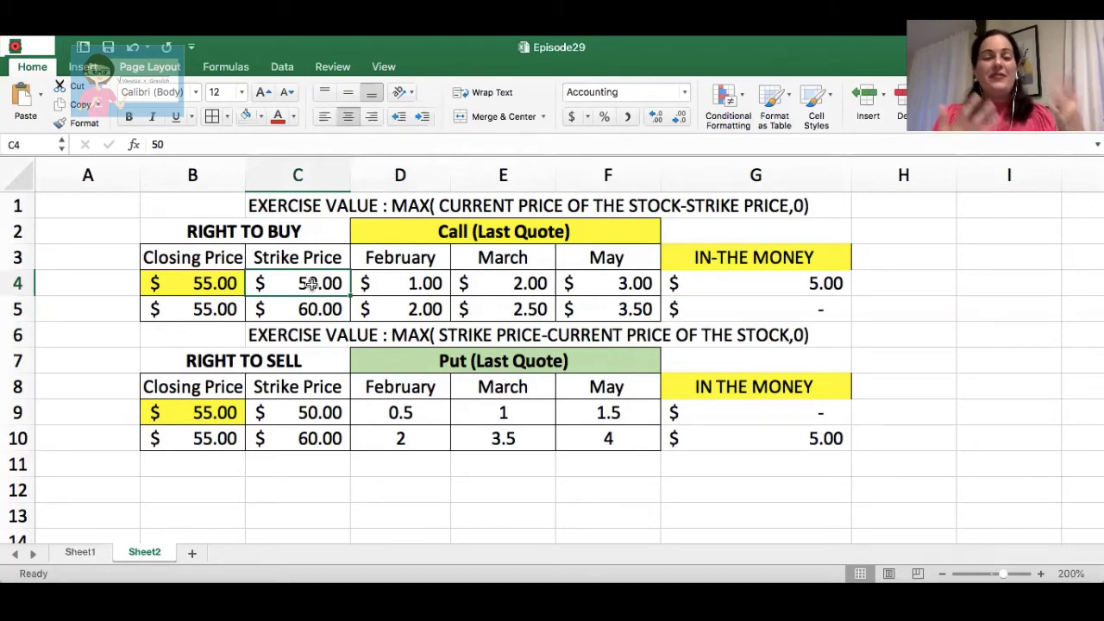
click(759, 284)
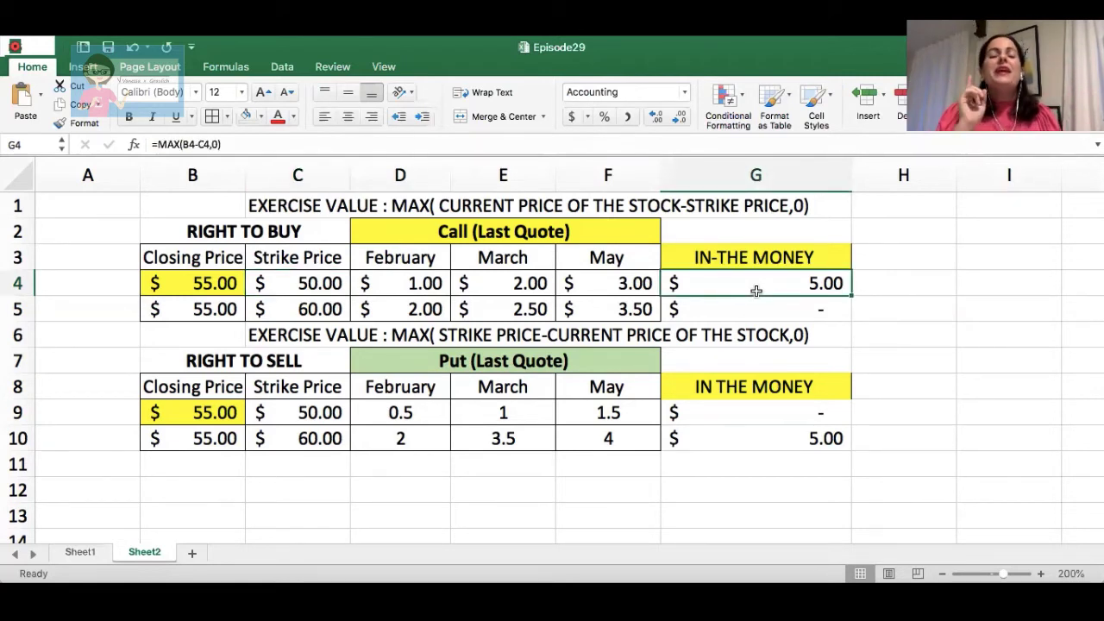
click(390, 284)
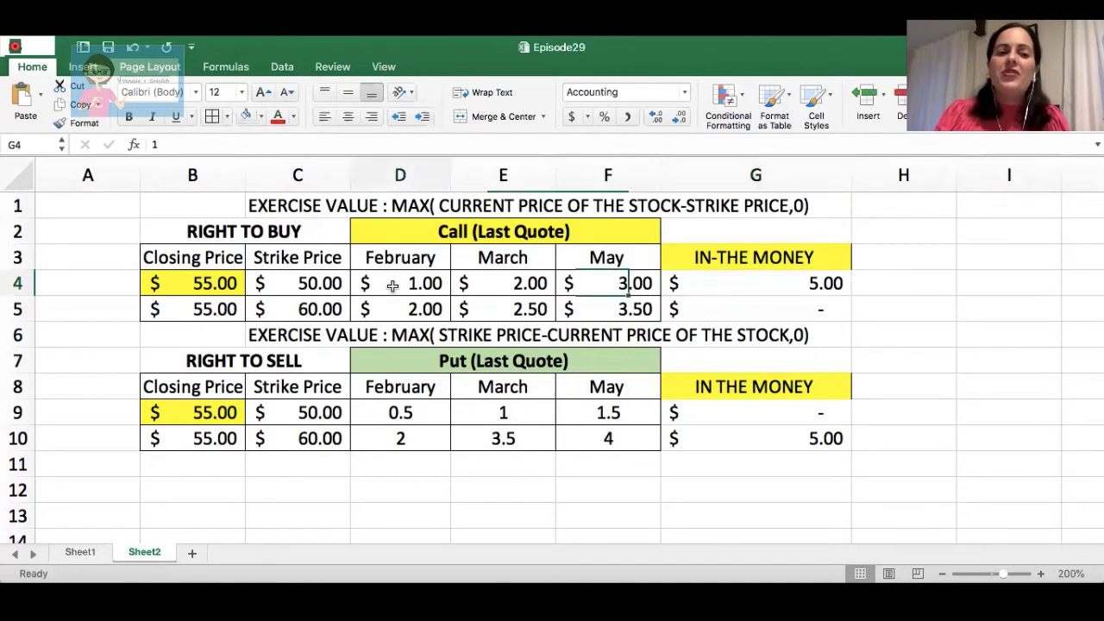
click(899, 283)
text(=)
click(771, 279)
text(-)
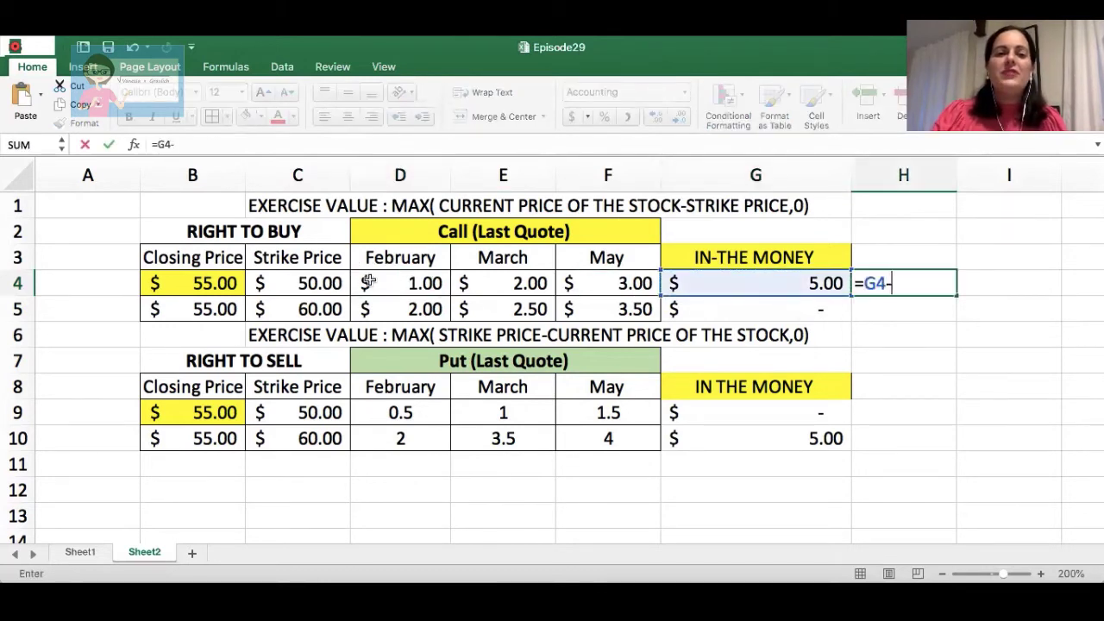
click(393, 285)
key(Return)
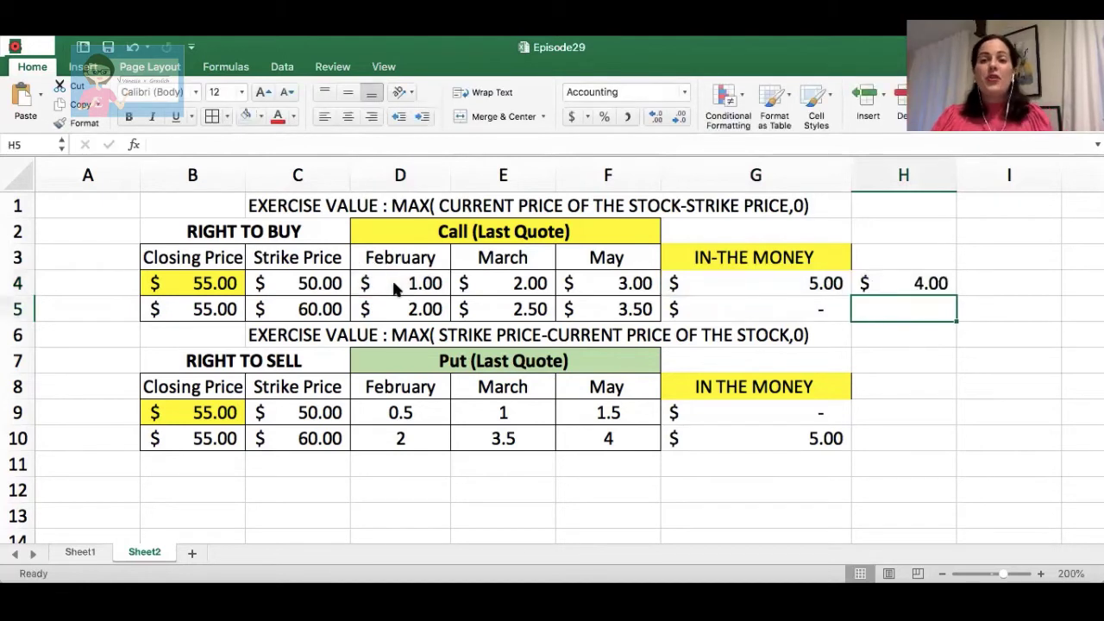
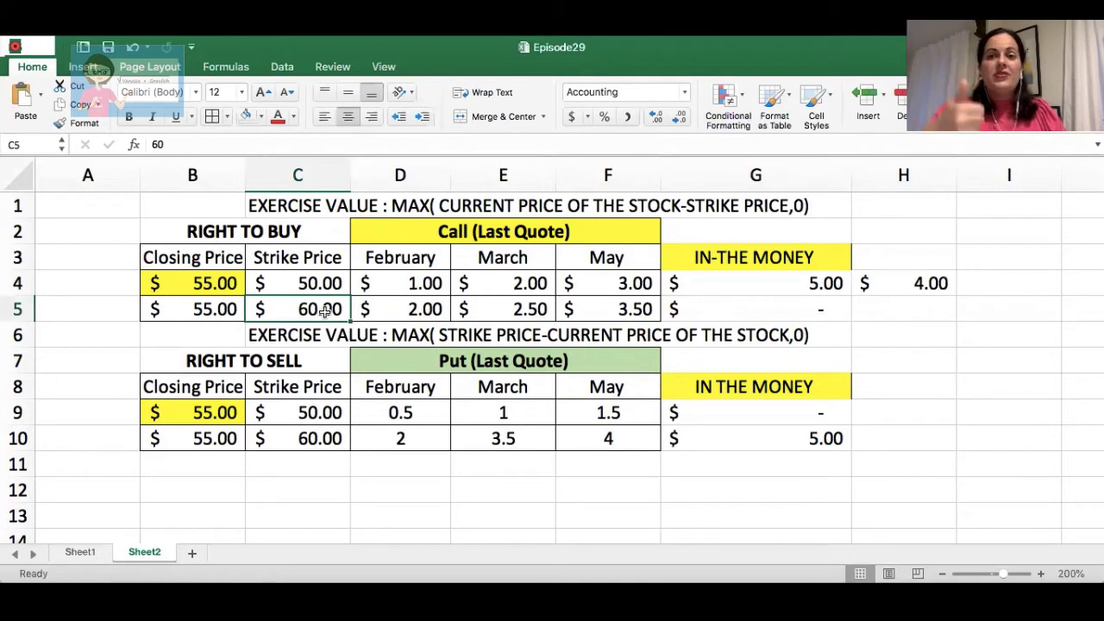
Step: Compare the closing price, strike price and February quote of the $60 call in row 5
click(187, 315)
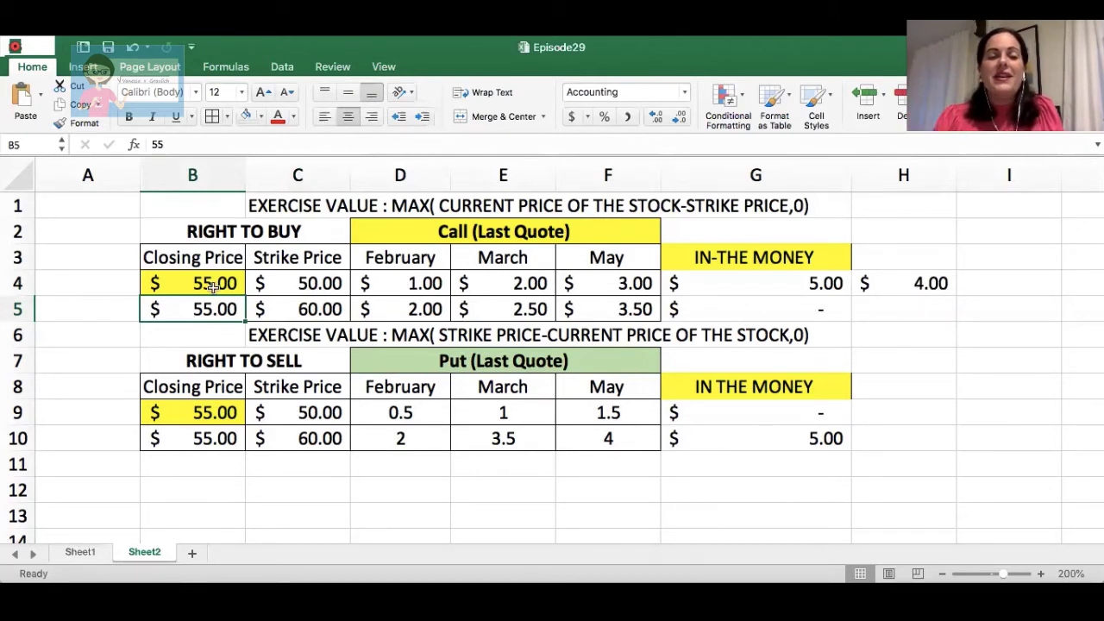
click(326, 311)
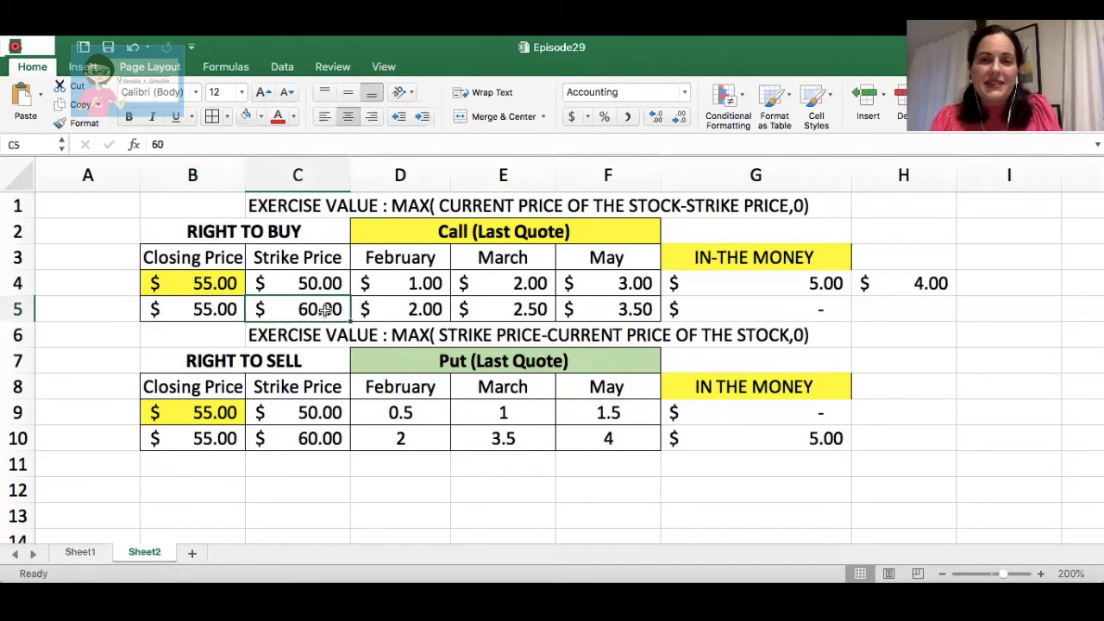
click(177, 311)
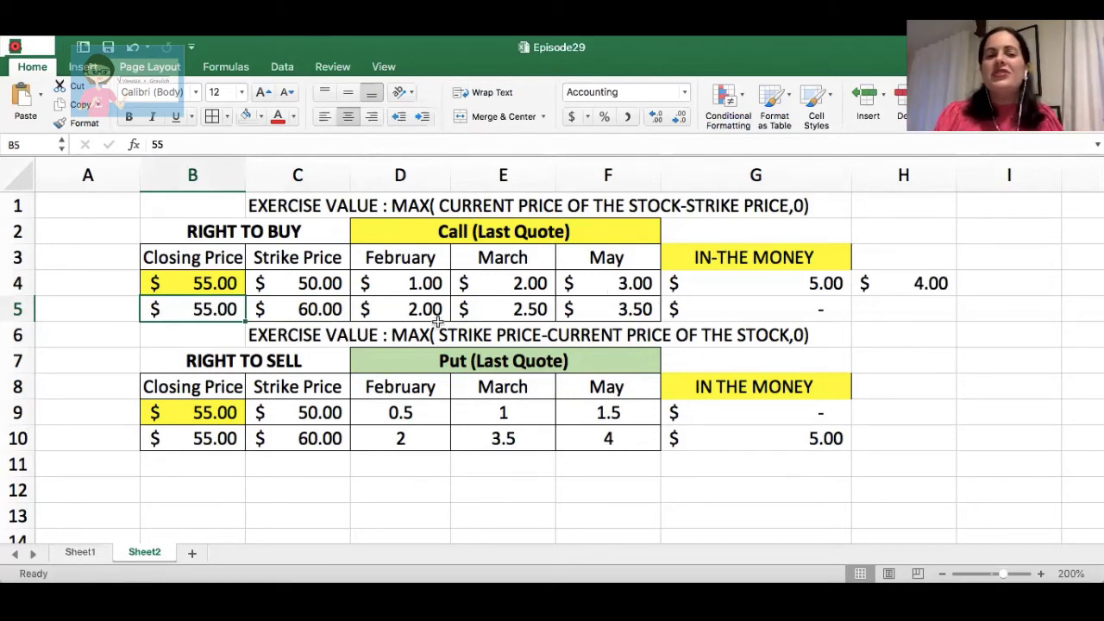
click(412, 311)
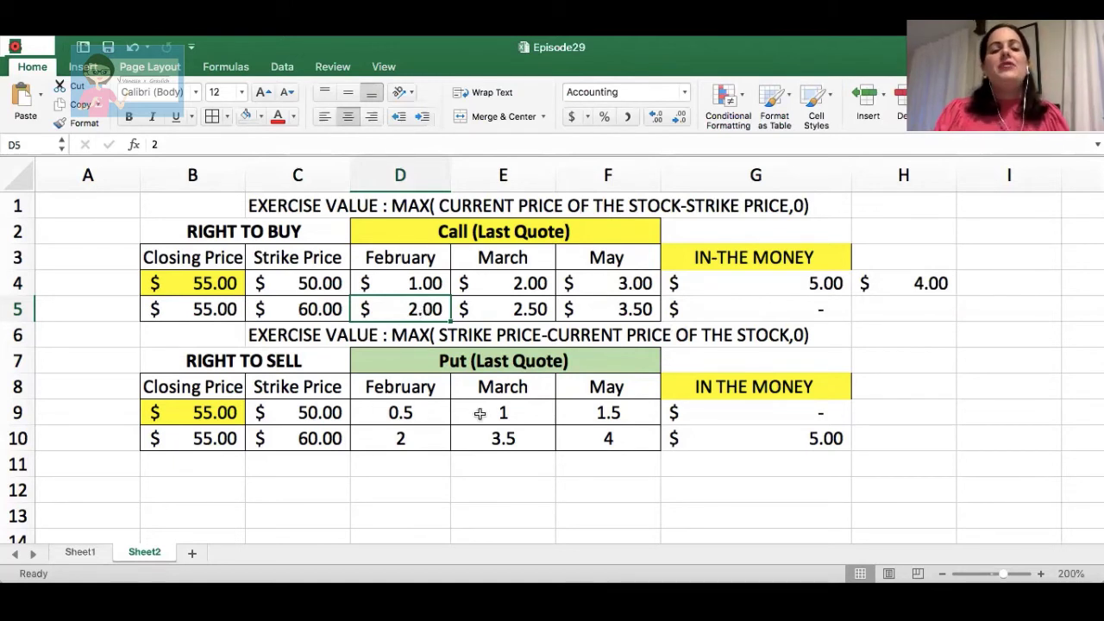
Step: Examine the put table's closing price, $50 and $60 strike prices, and the March and February quotes in rows 9 and 10
click(514, 412)
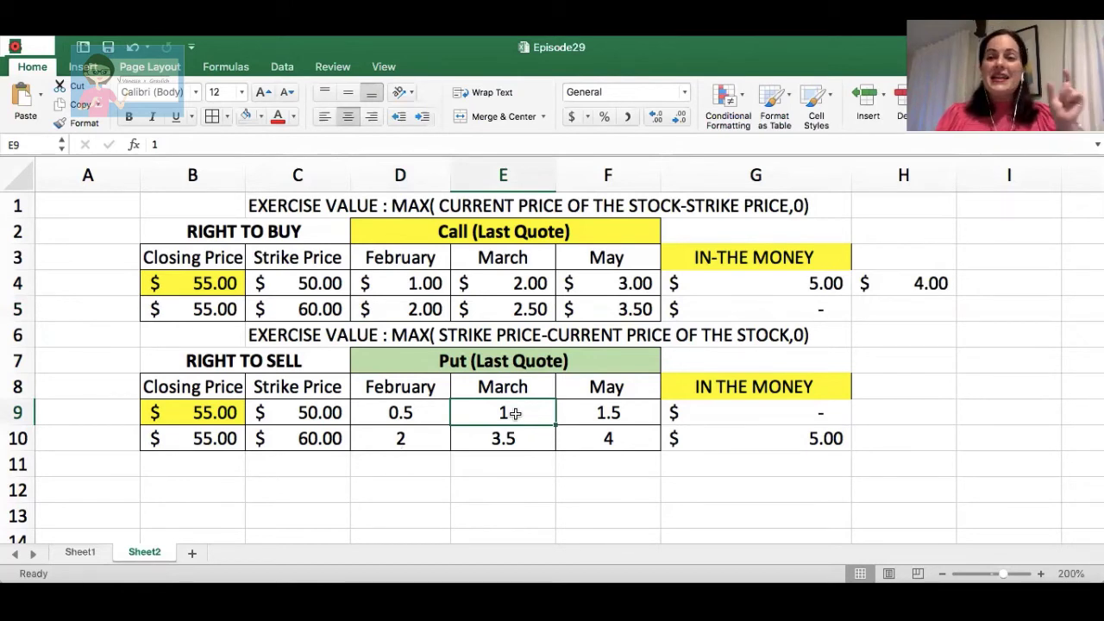
click(311, 414)
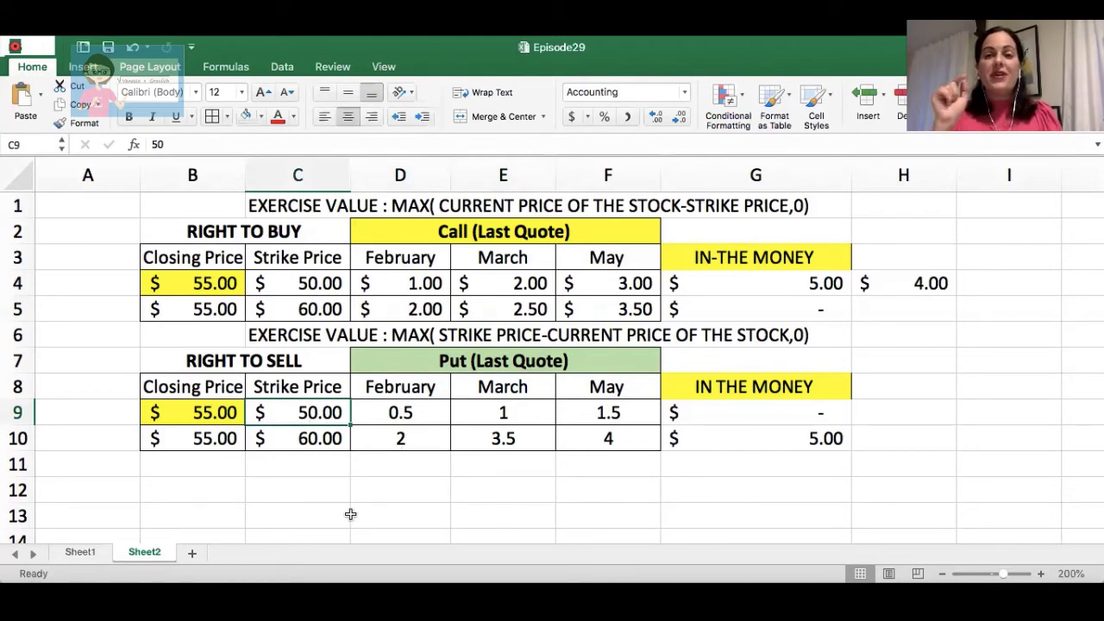
click(208, 417)
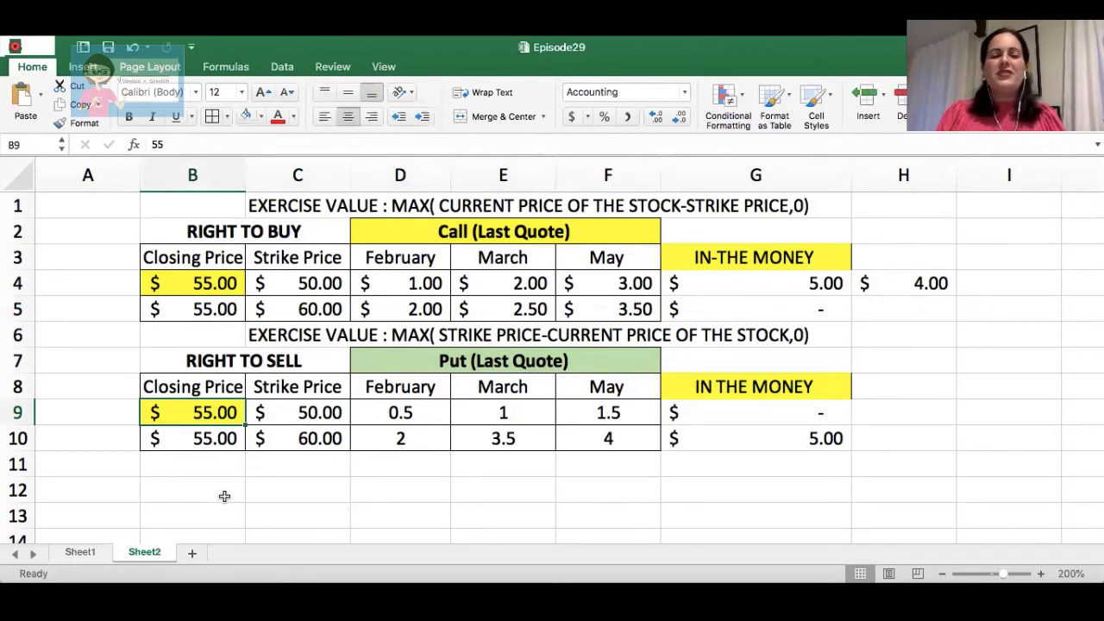
click(317, 417)
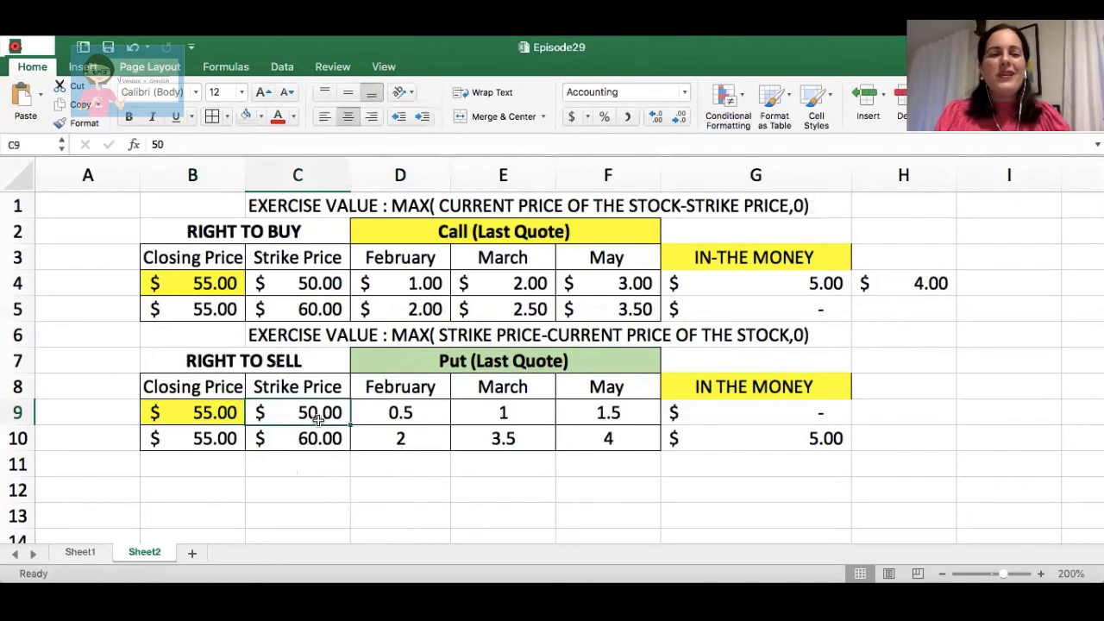
click(210, 413)
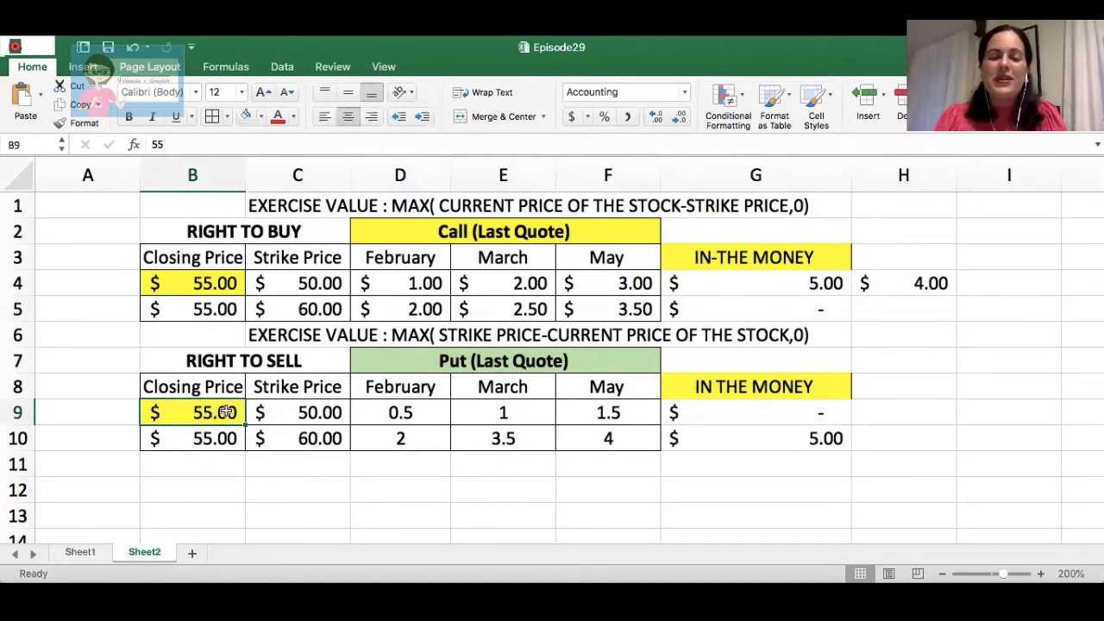
click(540, 418)
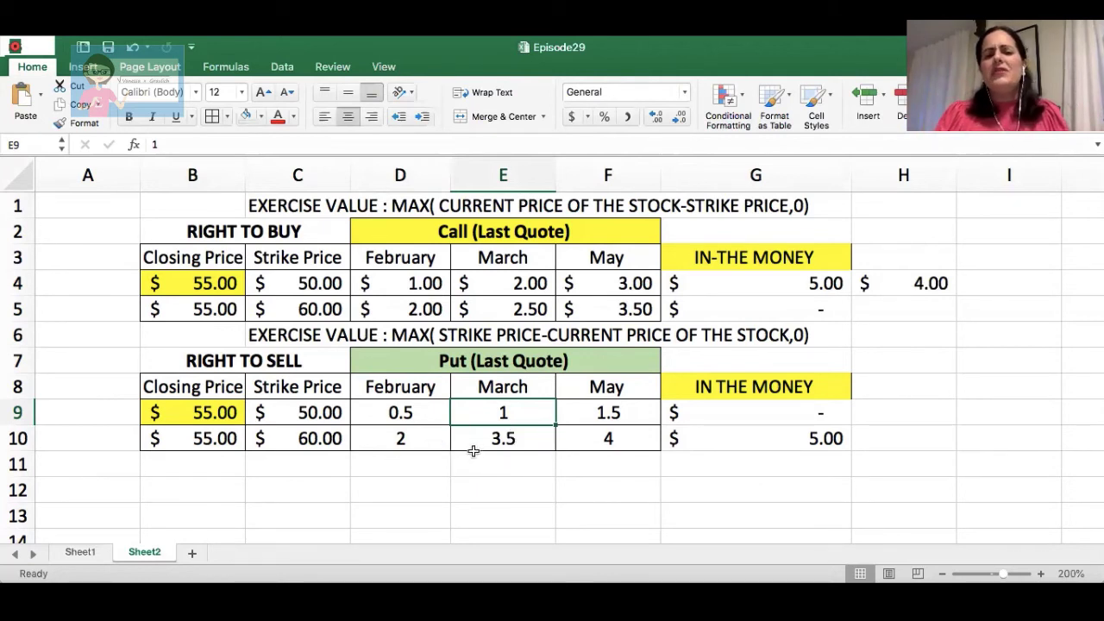
click(426, 442)
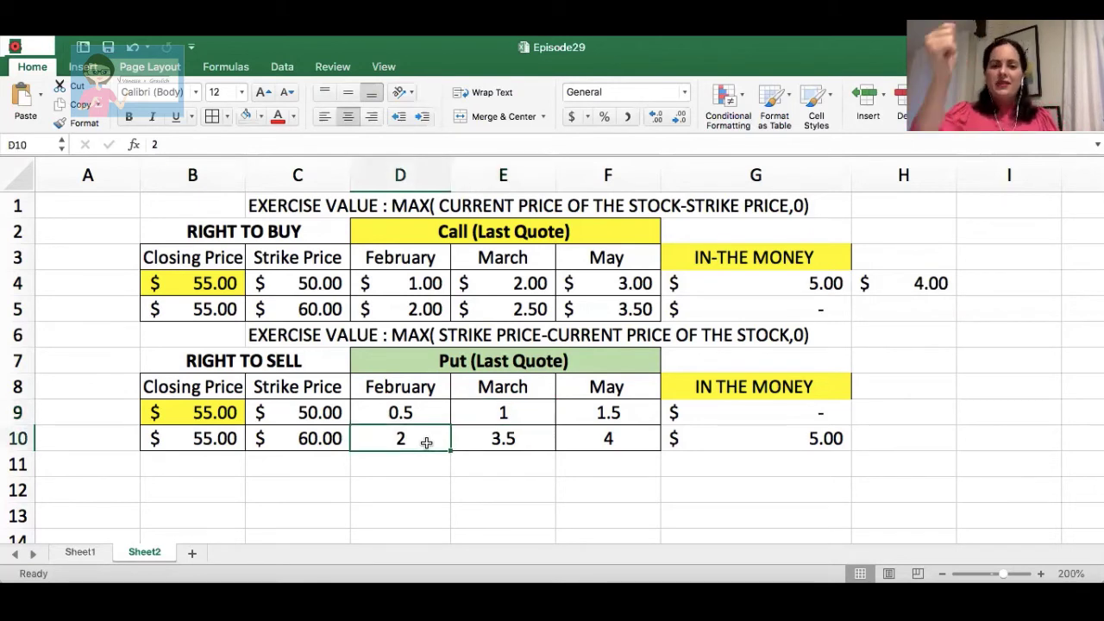
click(326, 438)
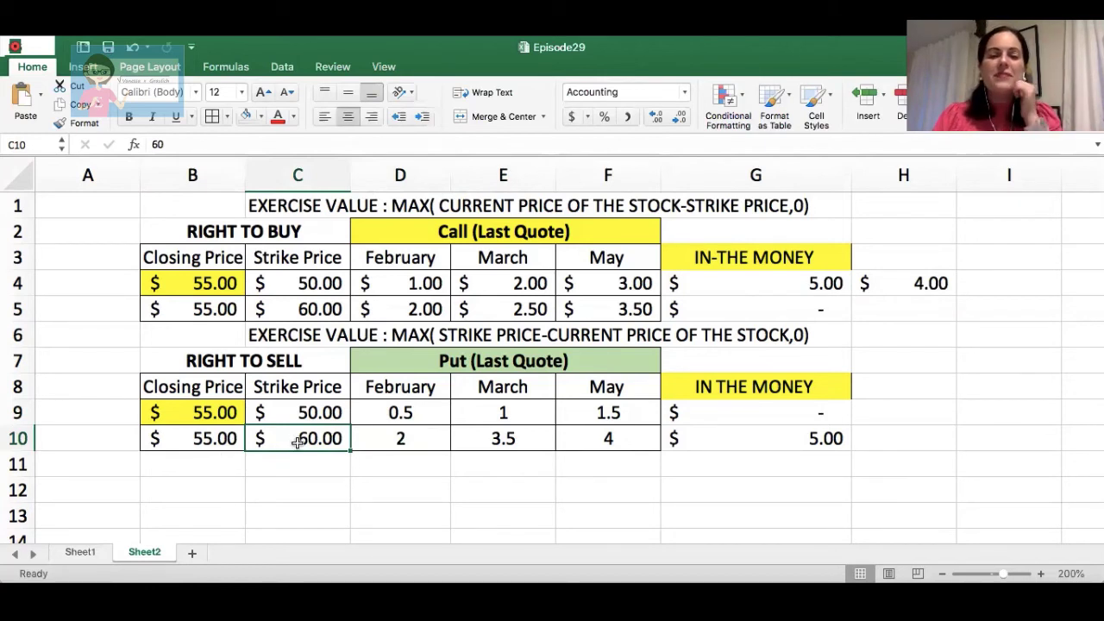
Step: Review the $60 put's in-the-money formula in G10 and compare the strike price and closing price it uses in row 10
double_click(764, 442)
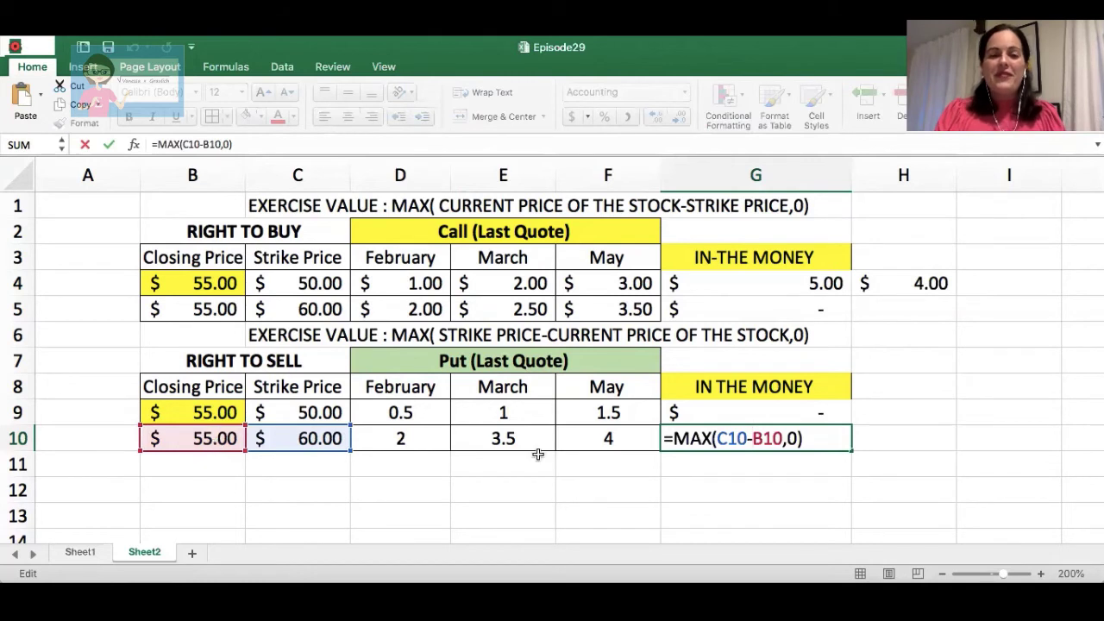
key(Return)
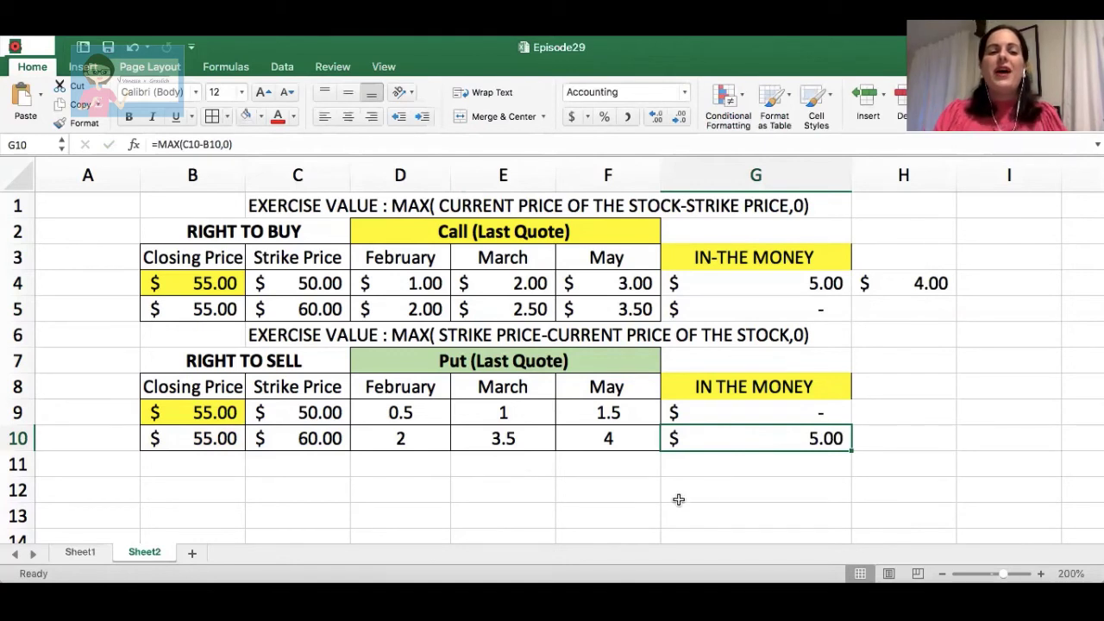
click(309, 439)
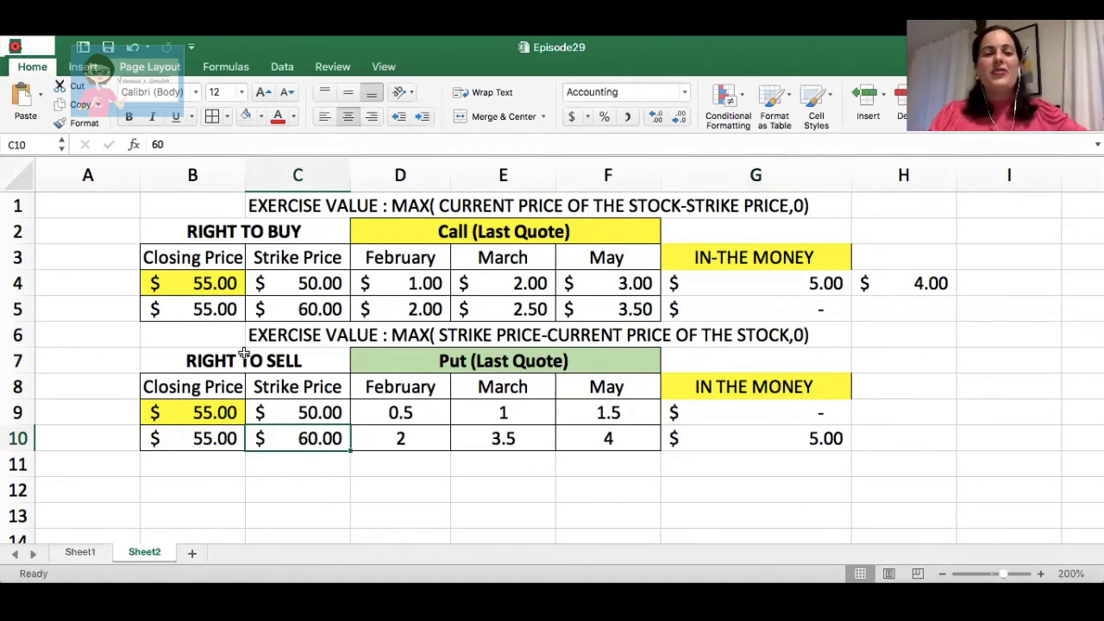
shift+click(225, 436)
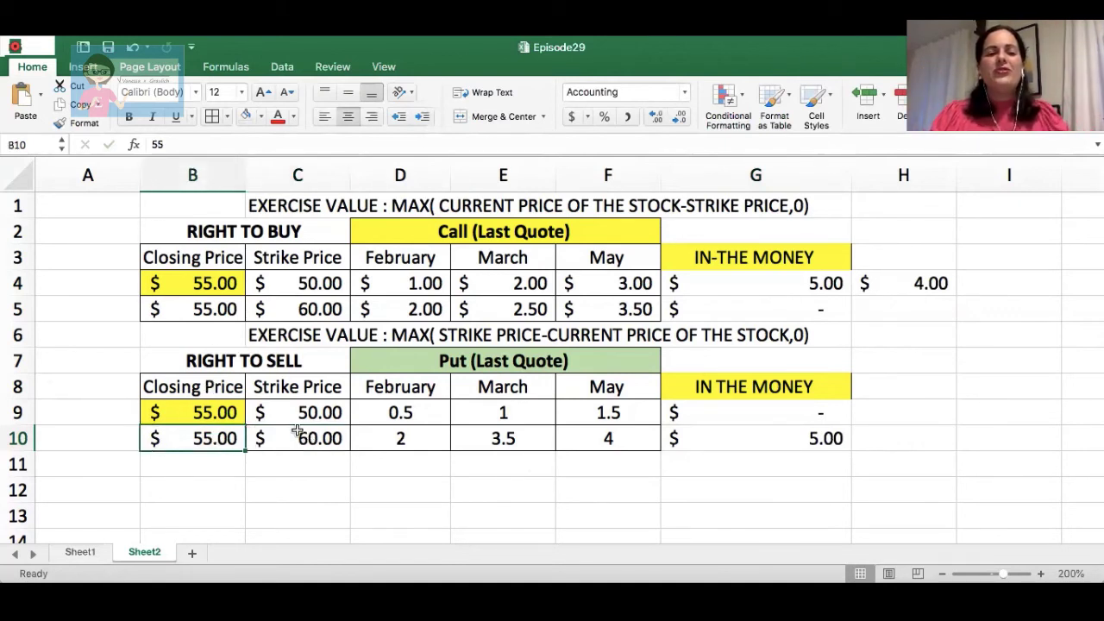
click(298, 435)
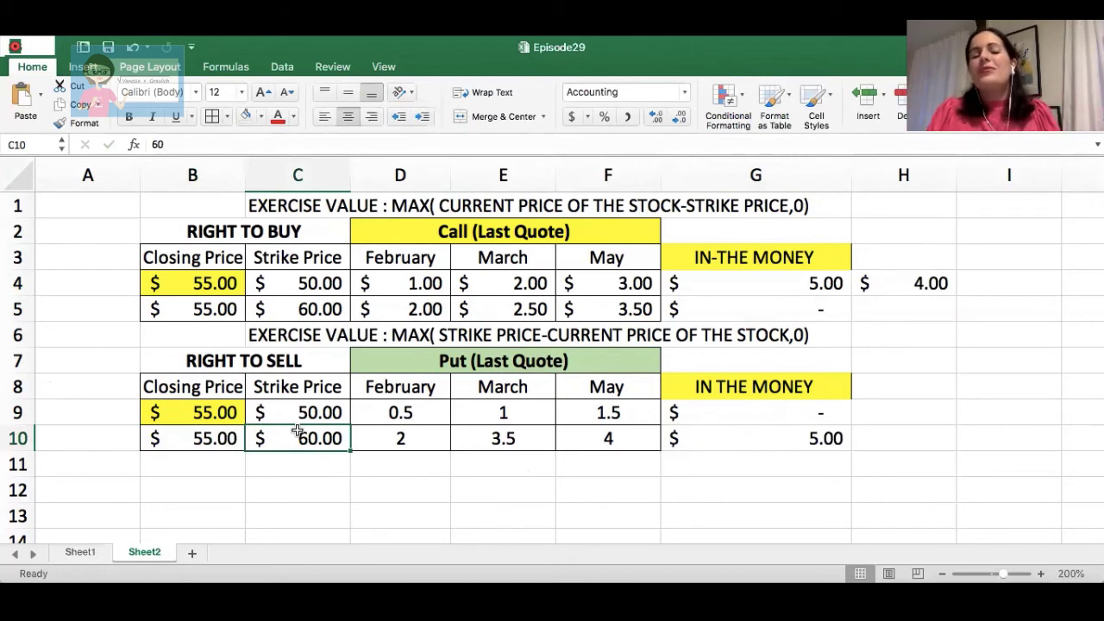
click(766, 445)
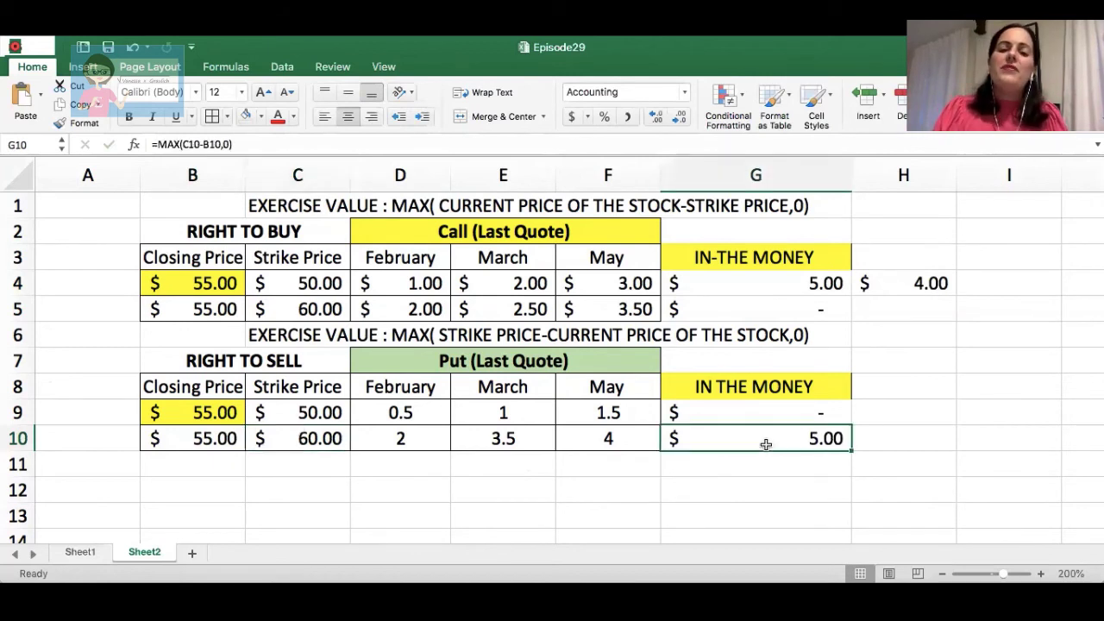
Step: Calculate the $60 put's net gain in H10 by subtracting the February quote from the in-the-money value with =G10-D10
click(895, 444)
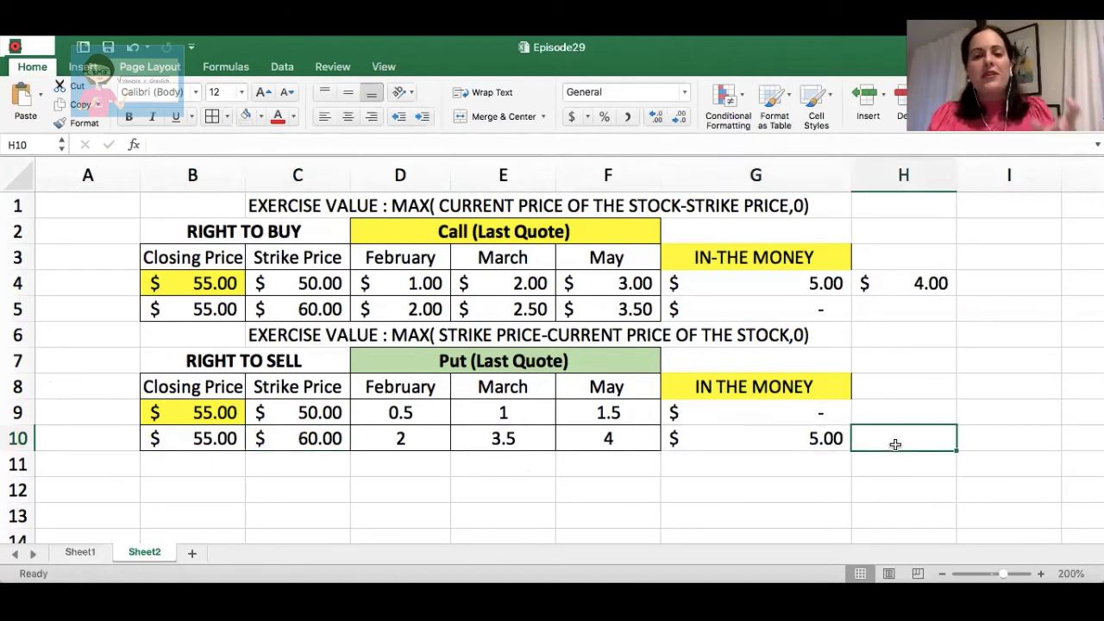
text(=)
click(795, 438)
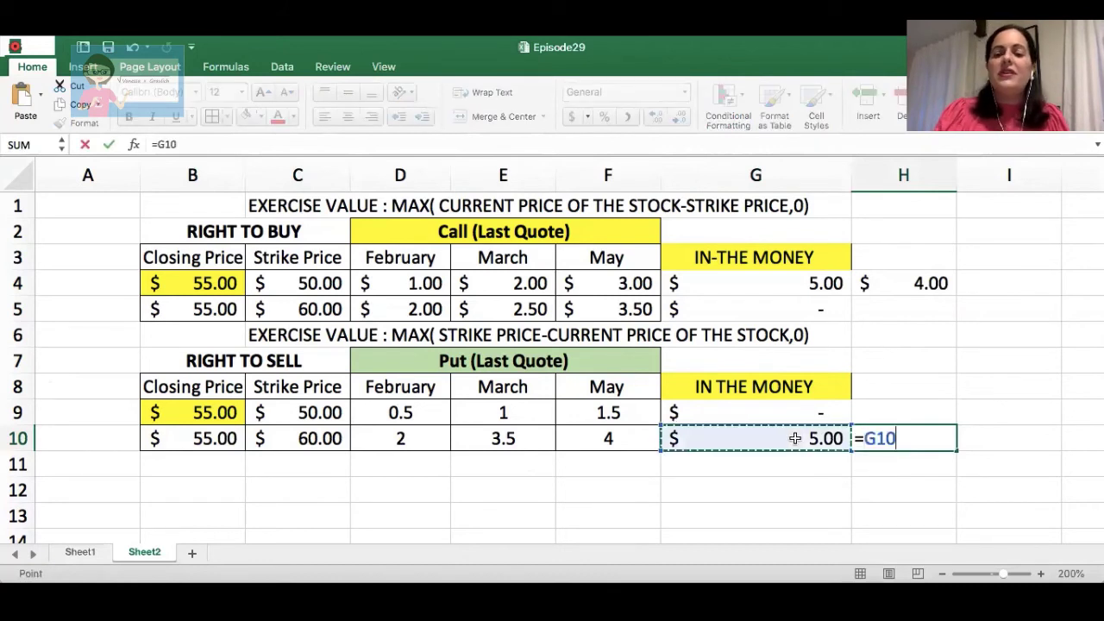
text(-)
click(401, 438)
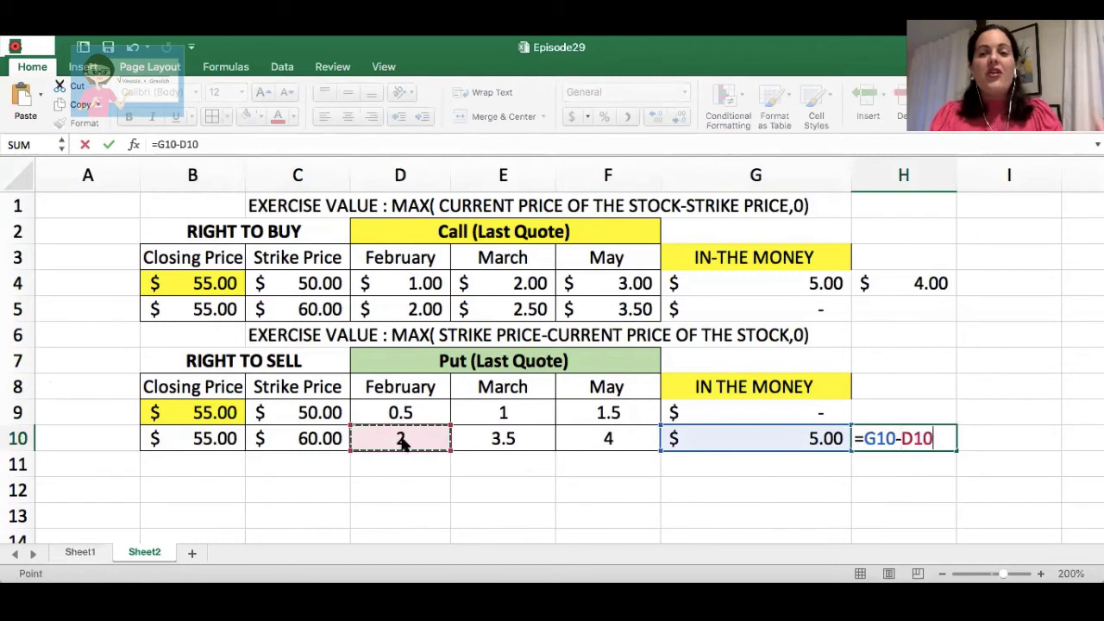
key(Return)
key(Up)
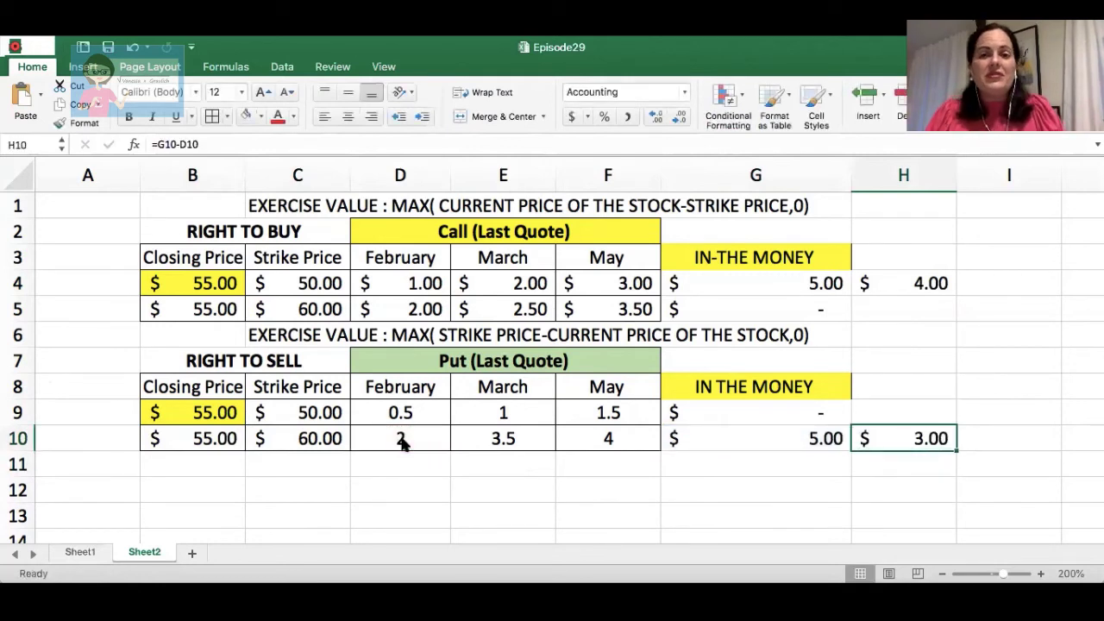